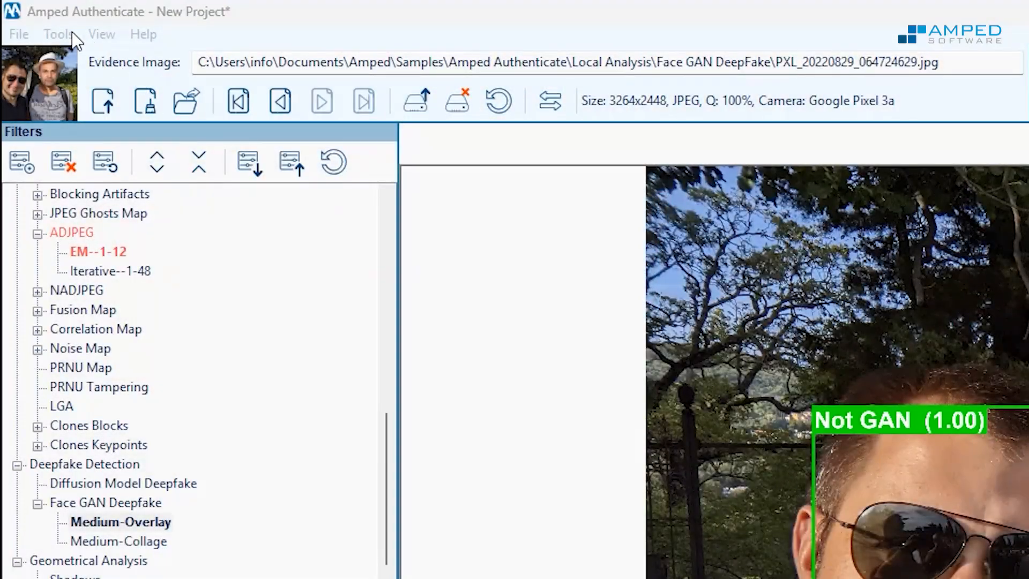
Generate a report for the current image in DOCX format
left_click(59, 33)
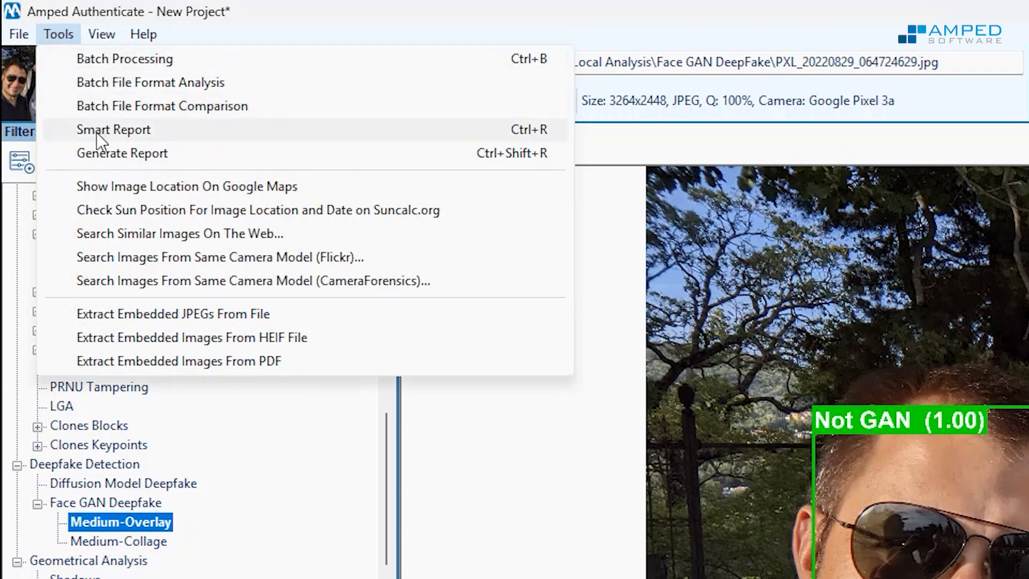
left_click(103, 154)
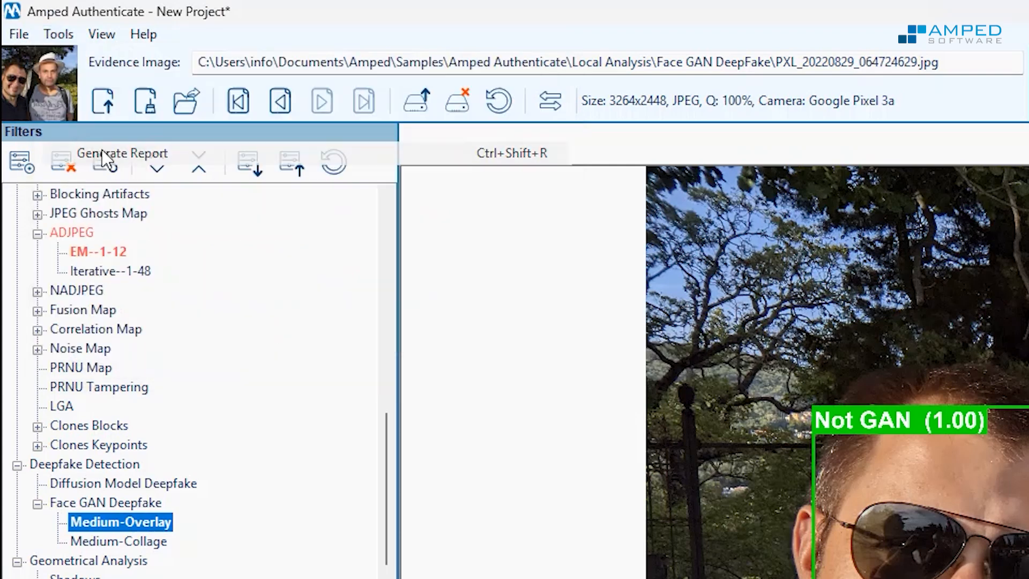
left_click(377, 177)
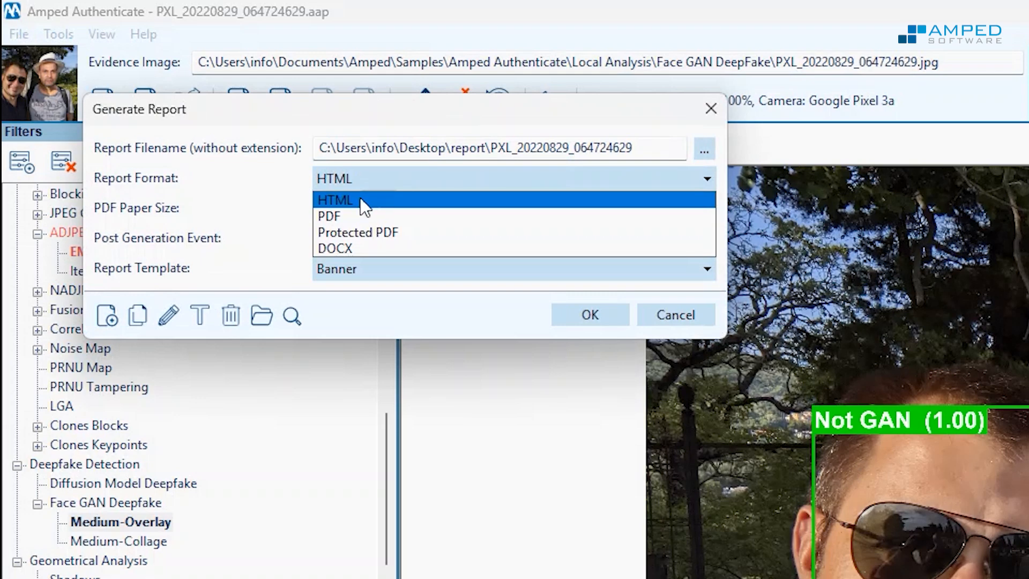
left_click(346, 248)
left_click(594, 308)
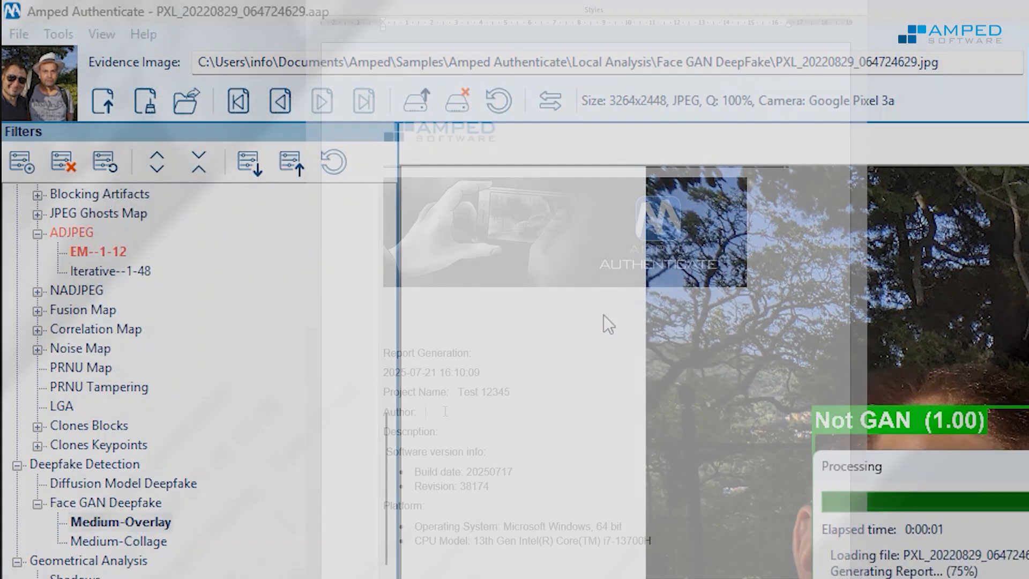
Enter the author's name in the report and insert a blank line above the table of contents
type("Emi Polito")
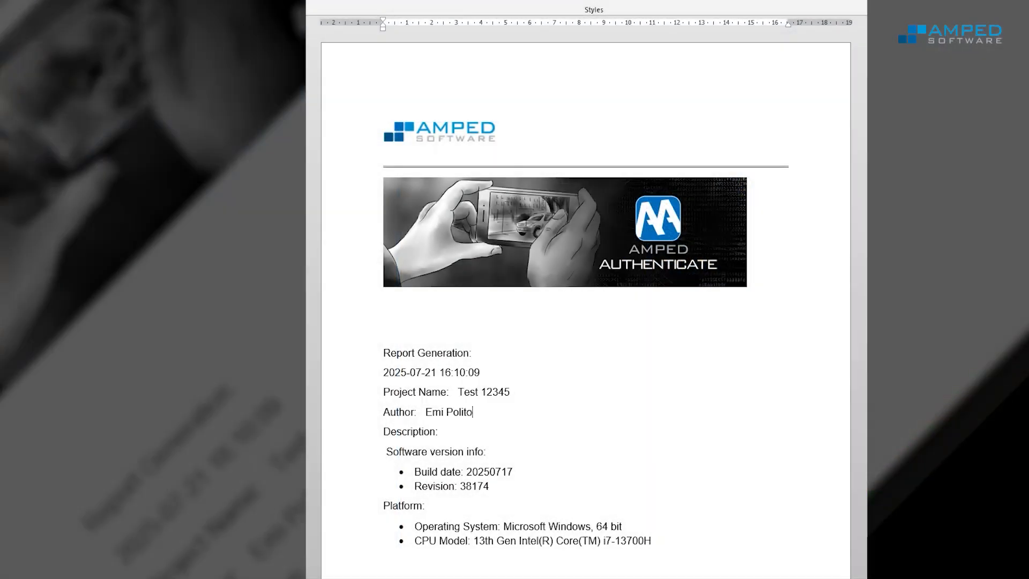
scroll(449, 411, "down", 5)
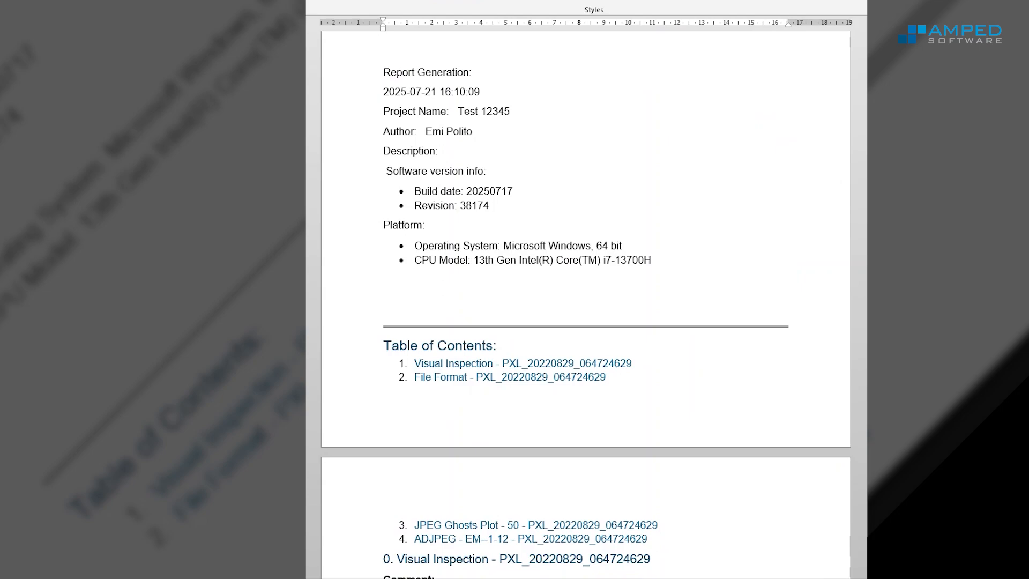
scroll(586, 304, "down", 6)
scroll(587, 305, "up", 3)
left_click(466, 116)
key("Return")
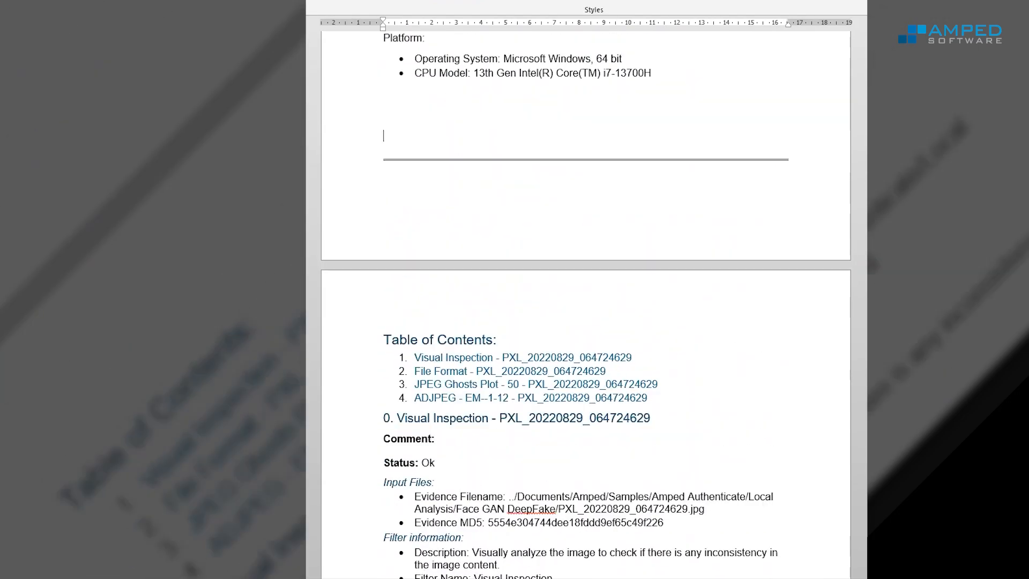
Review the Visual Inspection section of the report
scroll(475, 115, "down", 10)
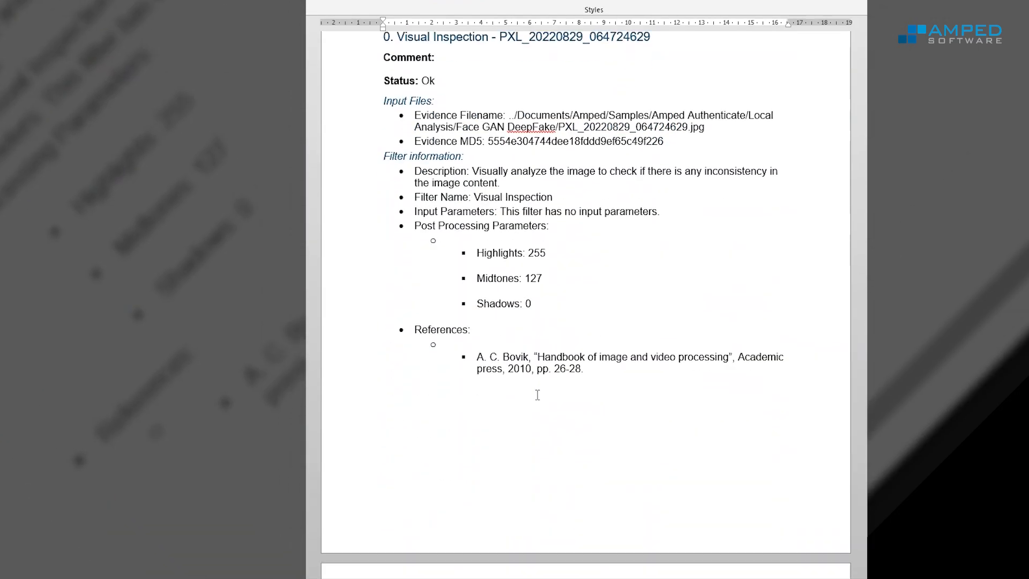
scroll(538, 394, "down", 6)
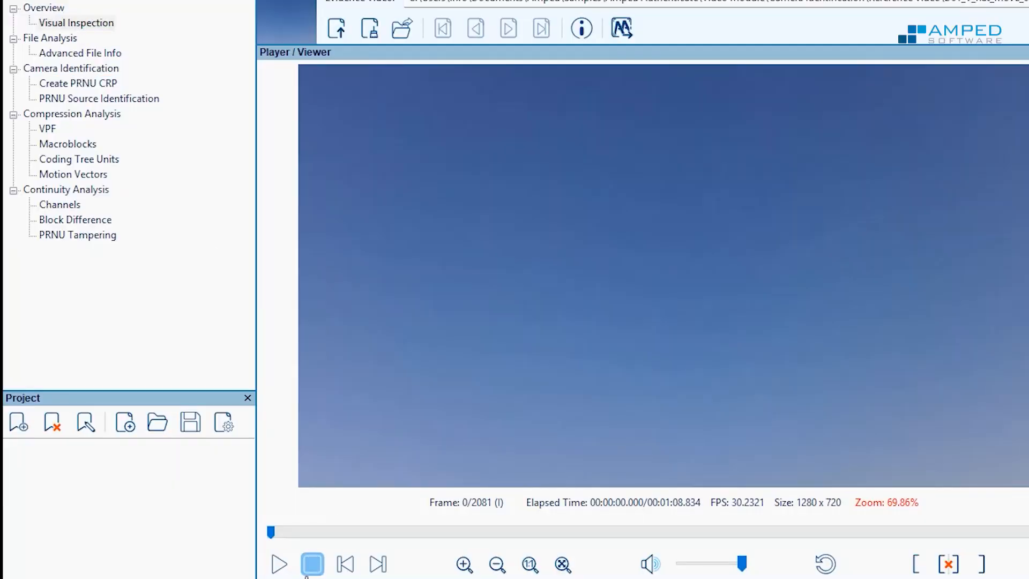
Move to the last frame of the reference video and create the PRNU CRP file, acknowledging the confirmation
left_click_drag(366, 530, 717, 529)
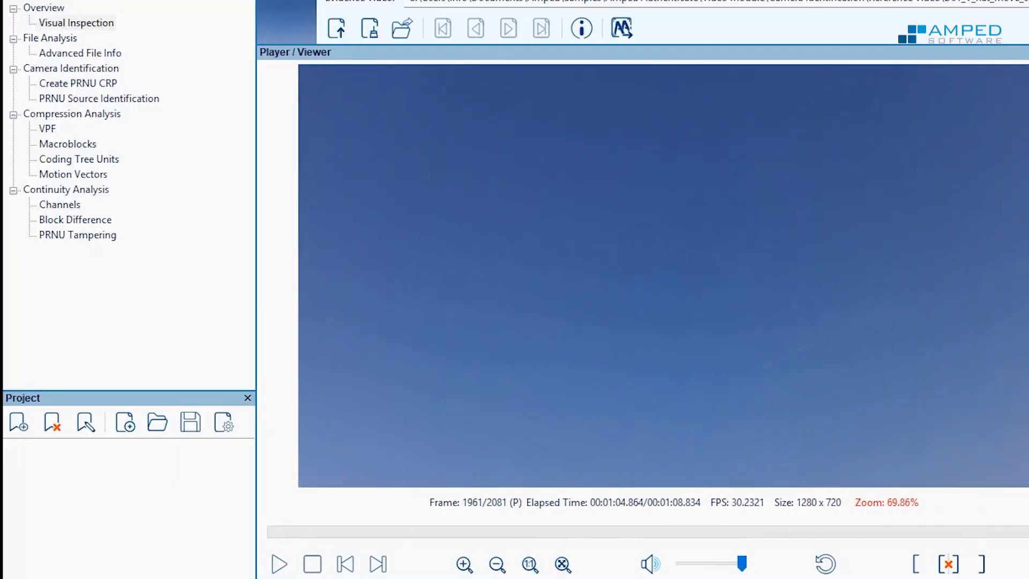
left_click_drag(1023, 531, 1028, 530)
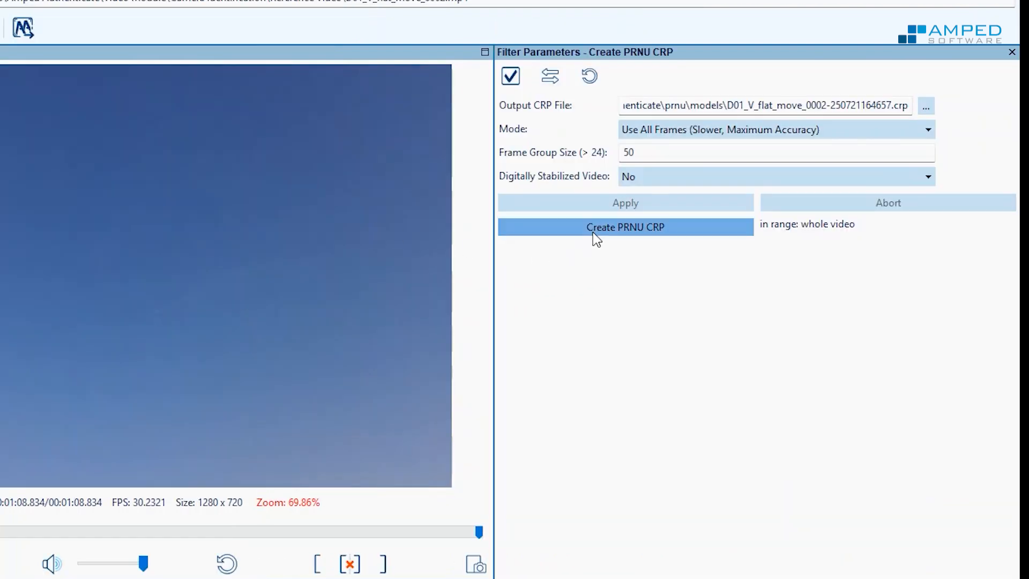
left_click(593, 232)
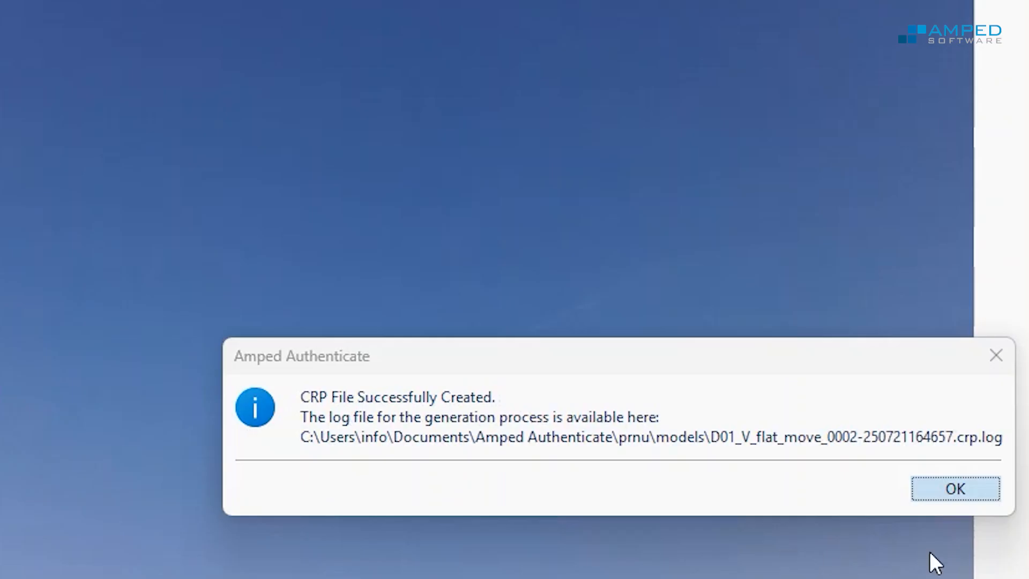
left_click(955, 488)
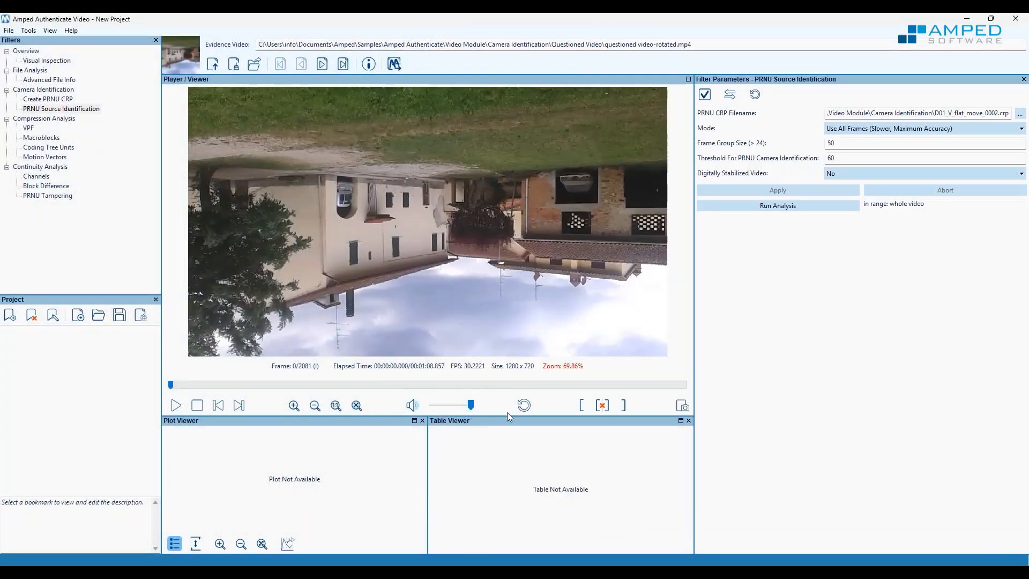
Rotate the questioned video upright and run the PRNU Source Identification analysis
left_click(524, 405)
left_click(777, 207)
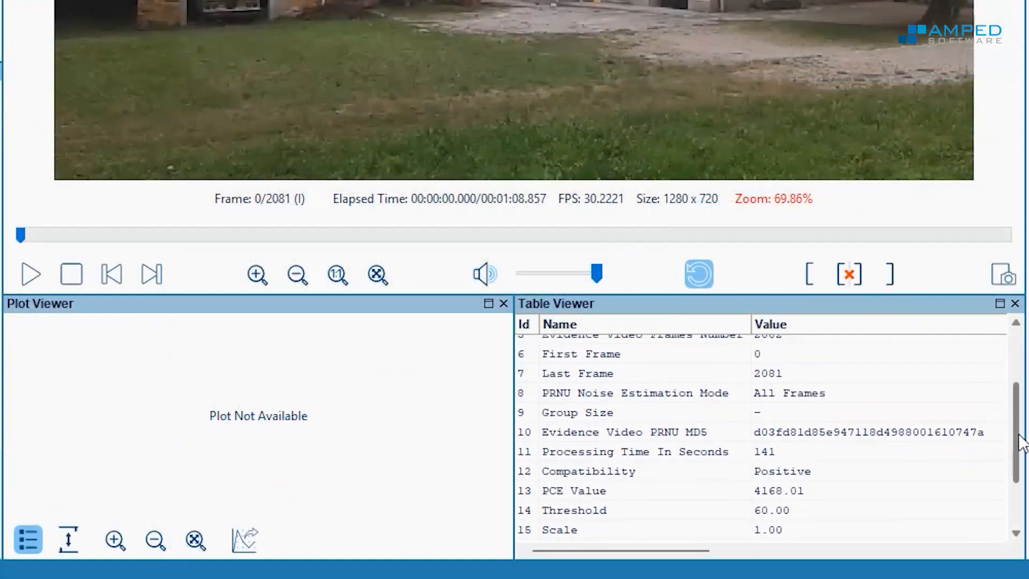
scroll(686, 513, "down", 2)
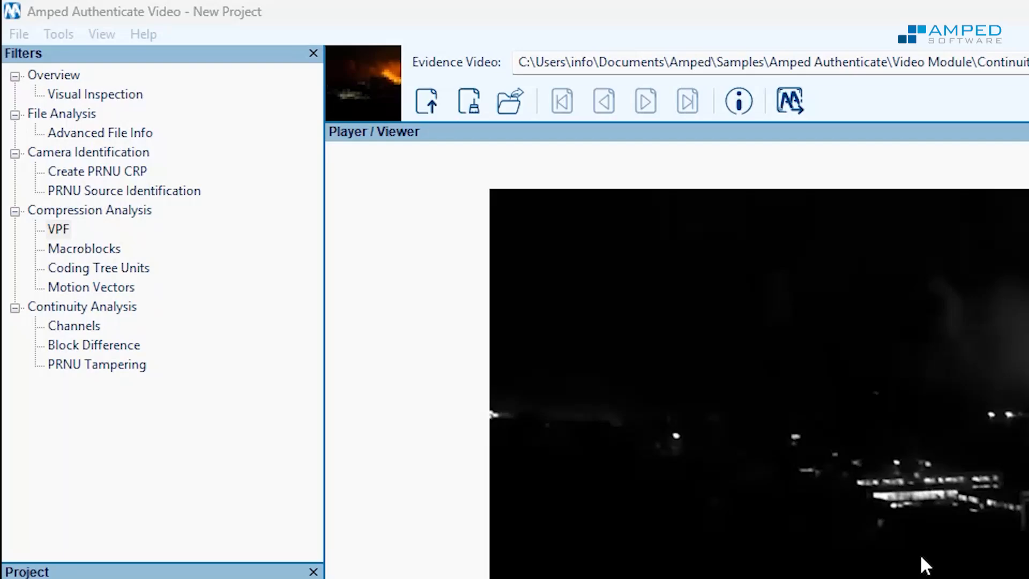
Open Advanced File Info for bombing.mp4 and save its MediaInfo output as a log file on the Desktop
left_click(104, 131)
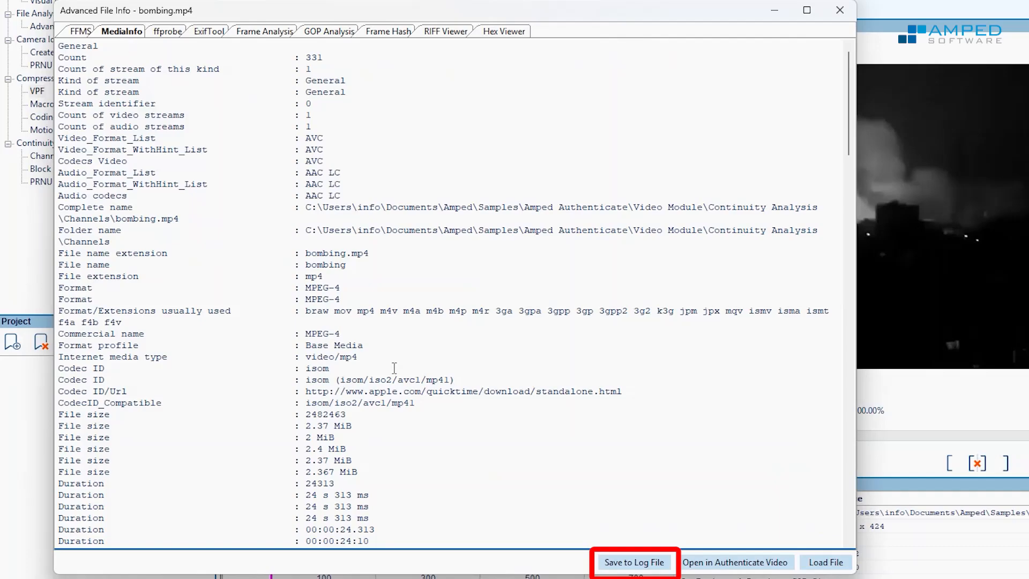
scroll(397, 353, "down", 7)
scroll(397, 354, "down", 20)
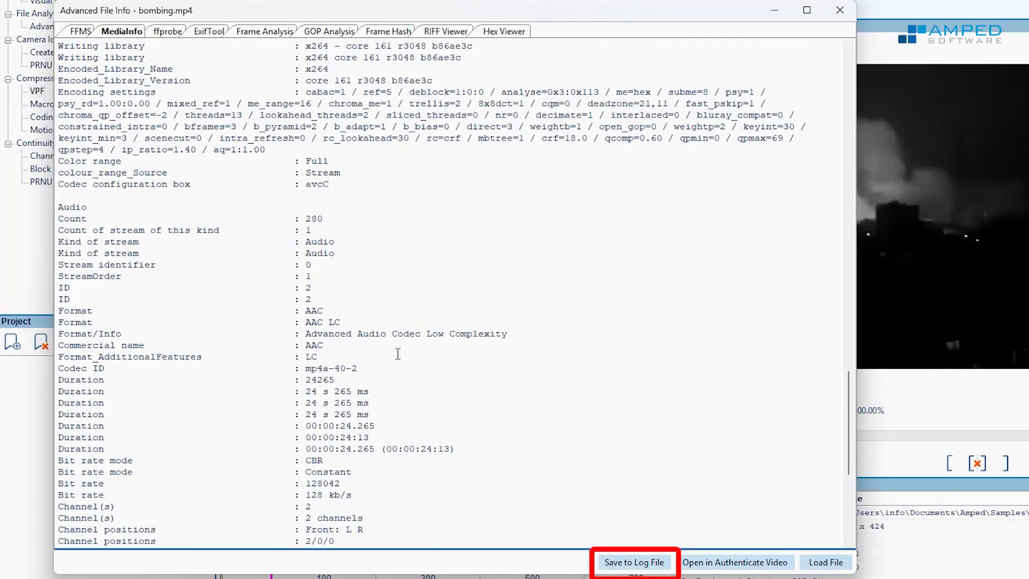
left_click(617, 568)
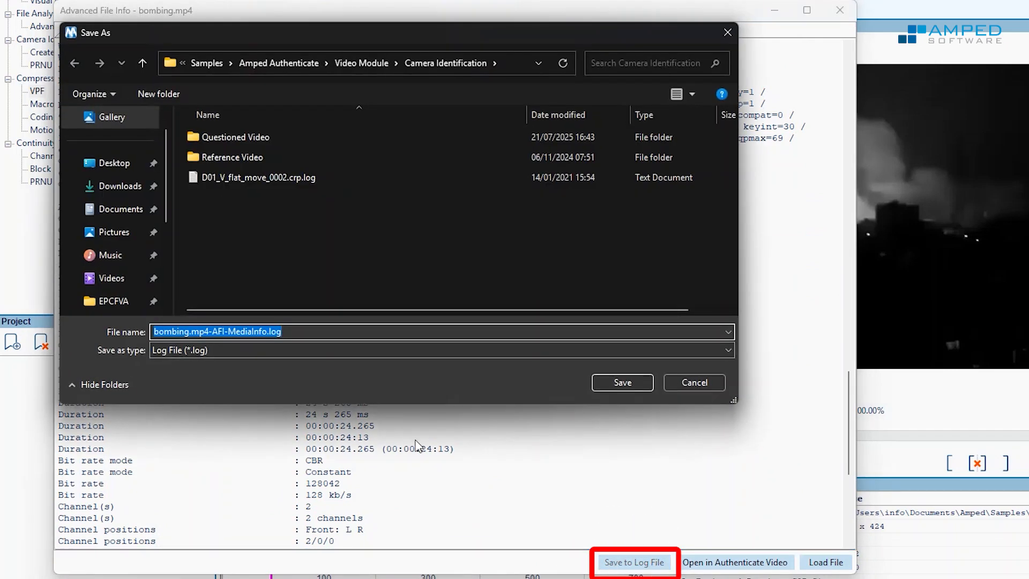
left_click(132, 167)
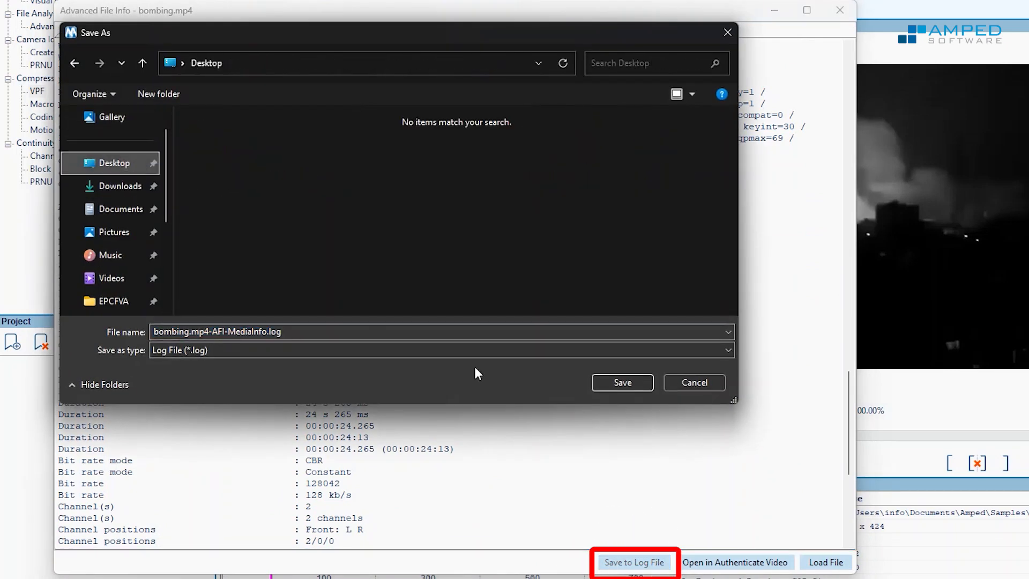
left_click(621, 382)
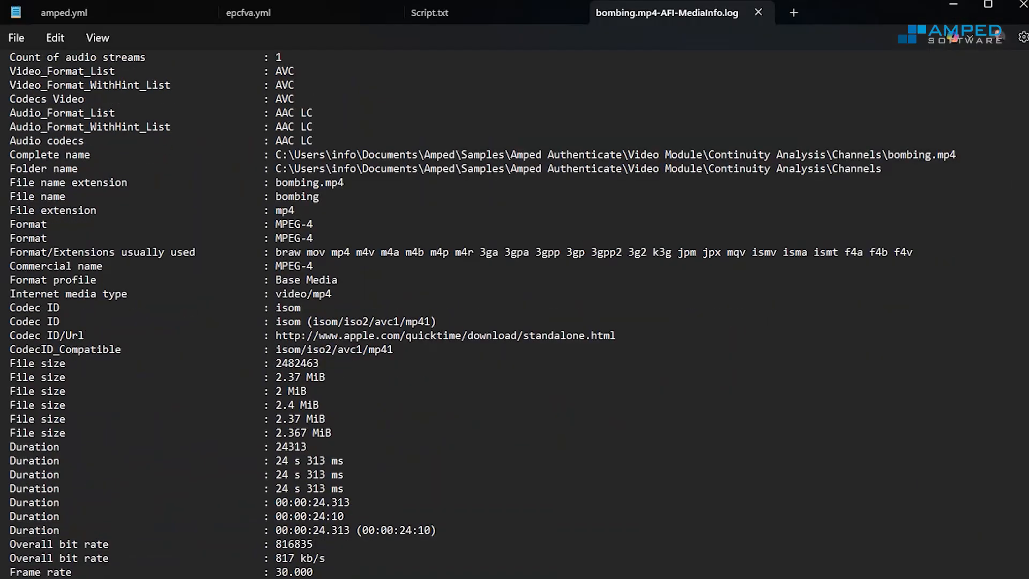
Scroll through the saved MediaInfo log in the text editor and print it
scroll(1020, 292, "down", 20)
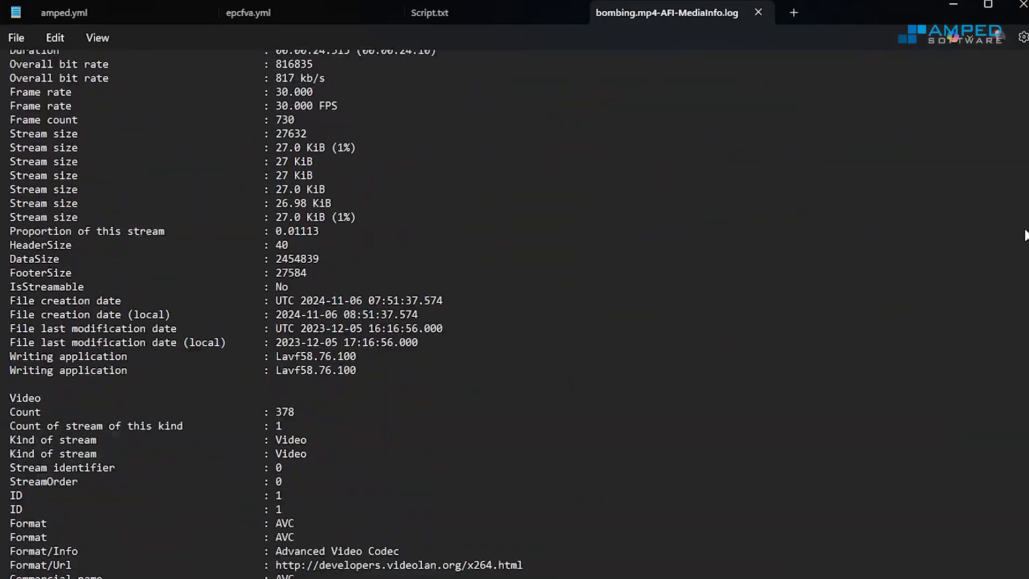
scroll(1020, 292, "down", 20)
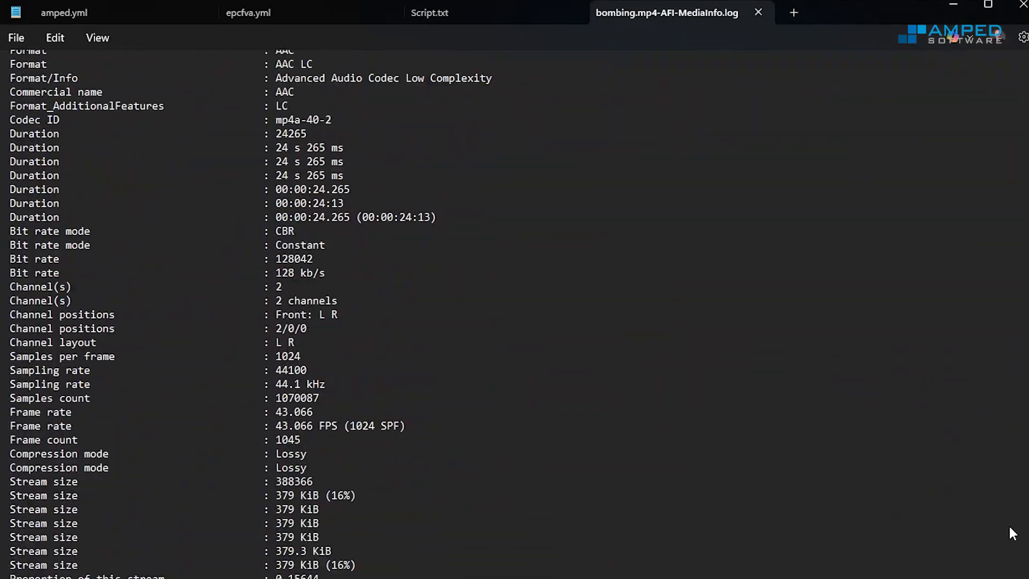
left_click(16, 37)
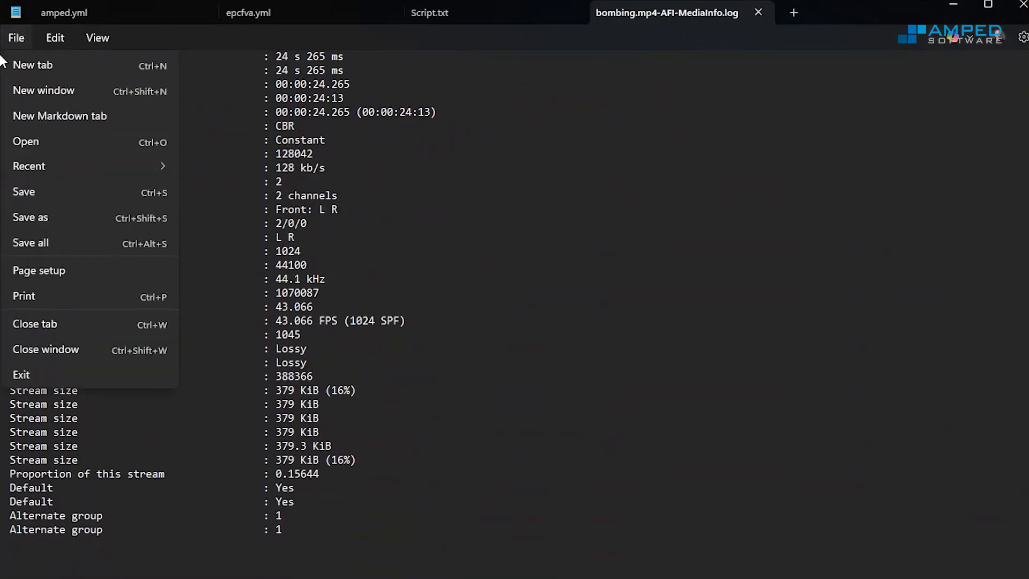
left_click(24, 296)
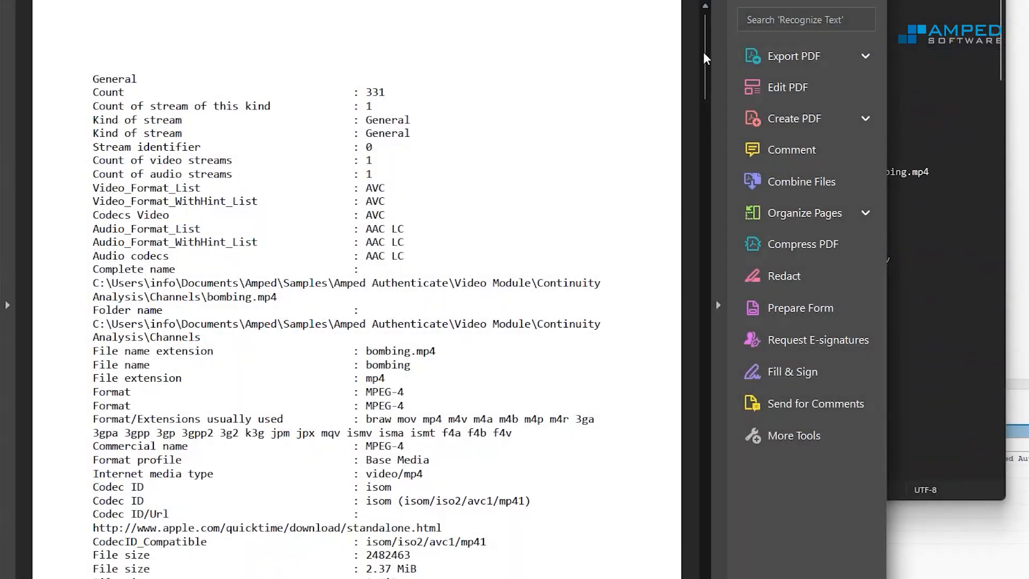
scroll(701, 318, "down", 15)
scroll(701, 317, "down", 10)
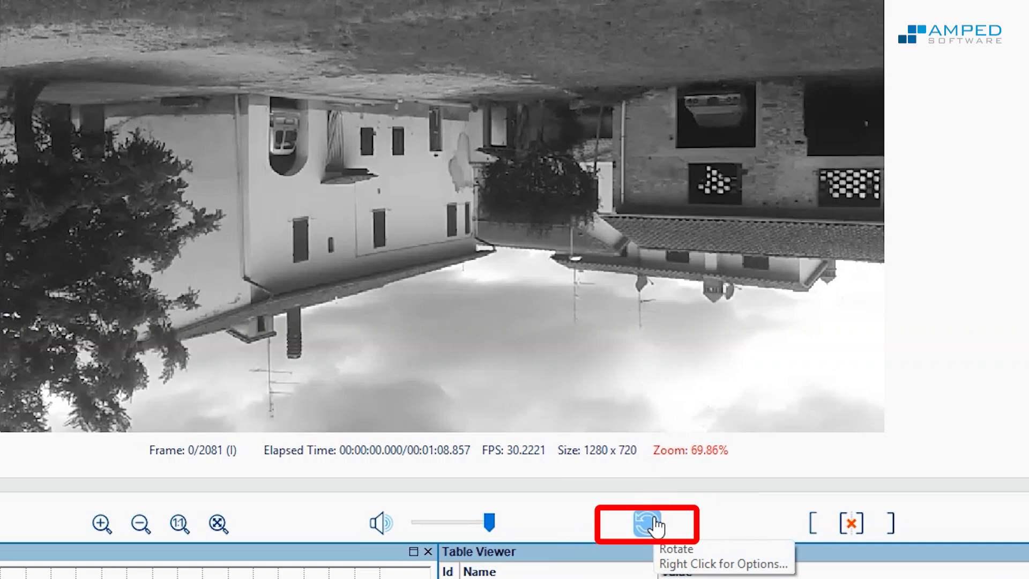
Rotate the video in the player
left_click(656, 524)
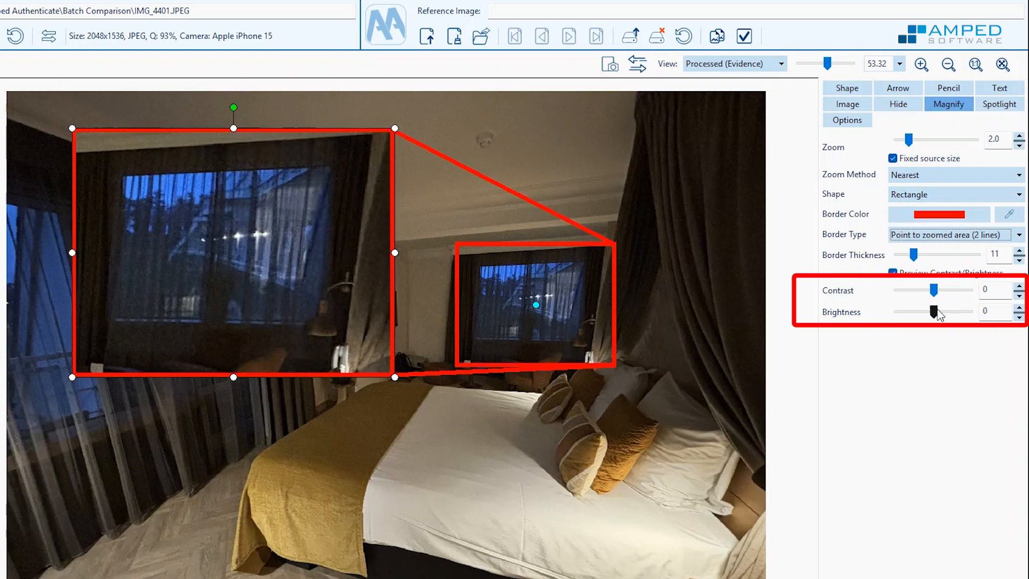
Set the magnify annotation's brightness to 36 and review the annotation in the HTML report
left_click_drag(938, 317, 953, 319)
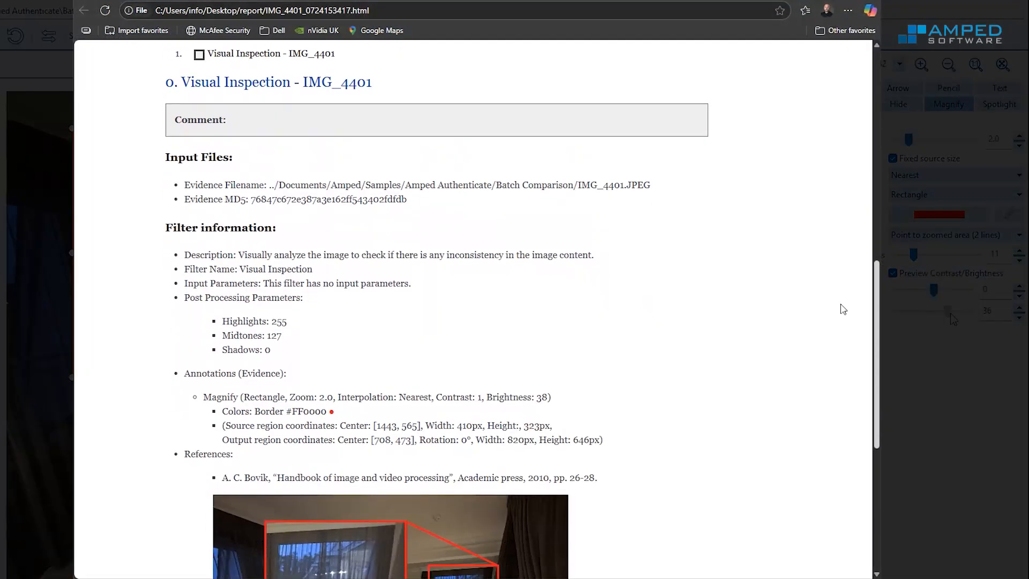
scroll(843, 309, "down", 3)
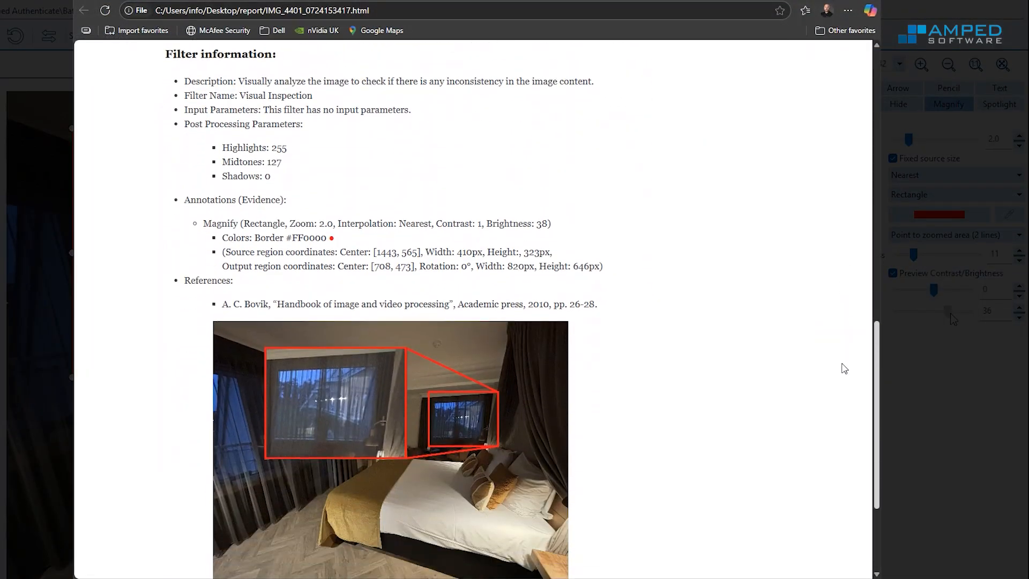